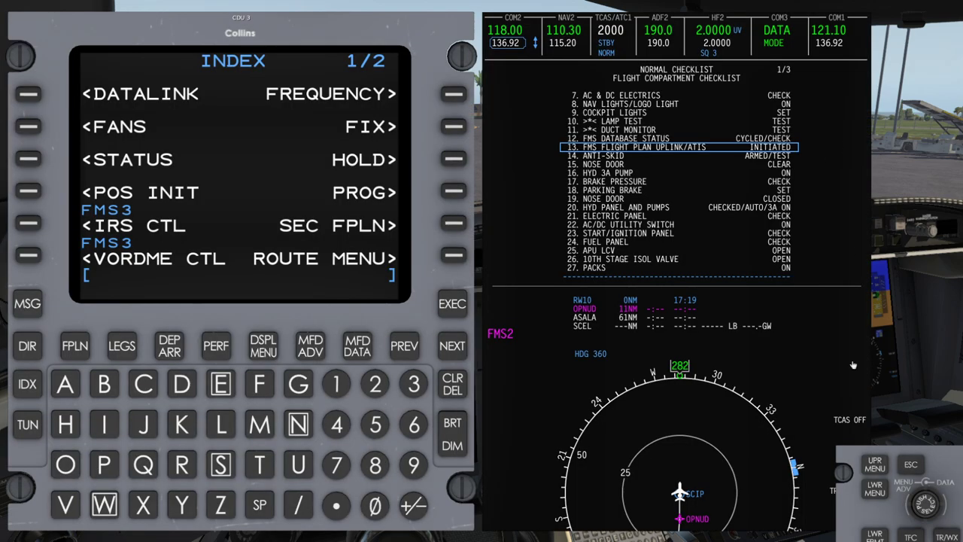
Drag the CCP popup from the bottom-right corner up and left over the MFD map.
drag(870, 515, 694, 411)
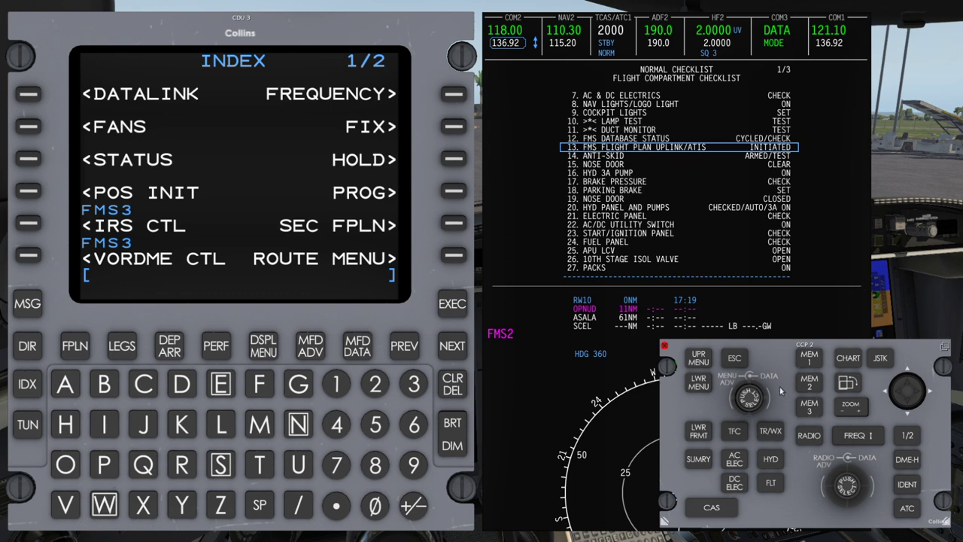
Scroll the checklist to item 62 ATIS & CLEARANCE, then close the CCP and MFD 2 popups.
scroll(768, 393, up, 2)
scroll(767, 393, up, 4)
scroll(762, 391, up, 8)
scroll(762, 391, up, 20)
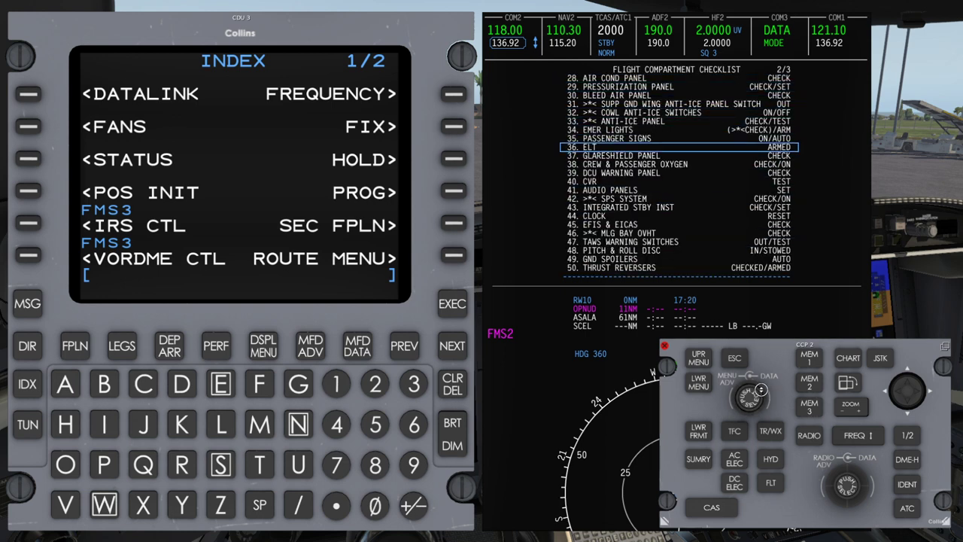
scroll(762, 389, up, 11)
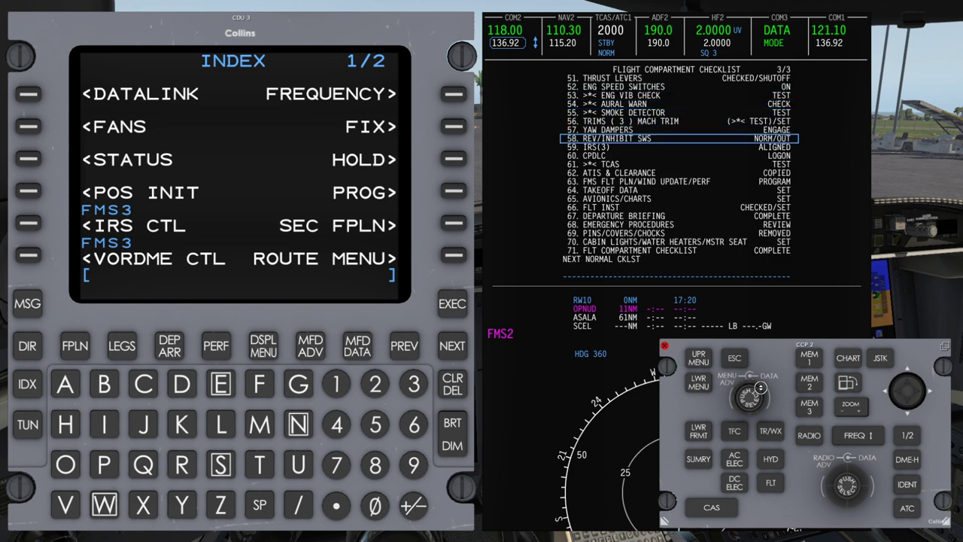
scroll(760, 389, up, 4)
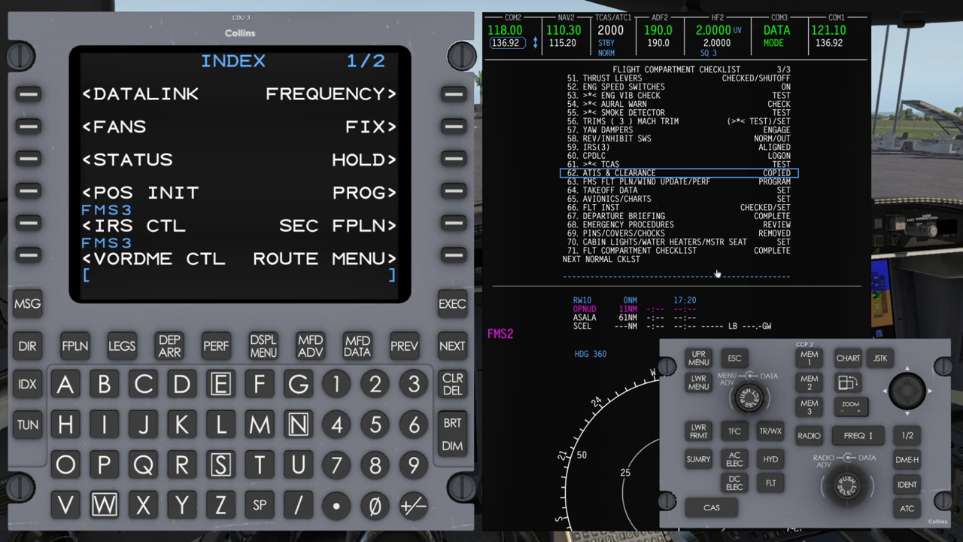
click(666, 349)
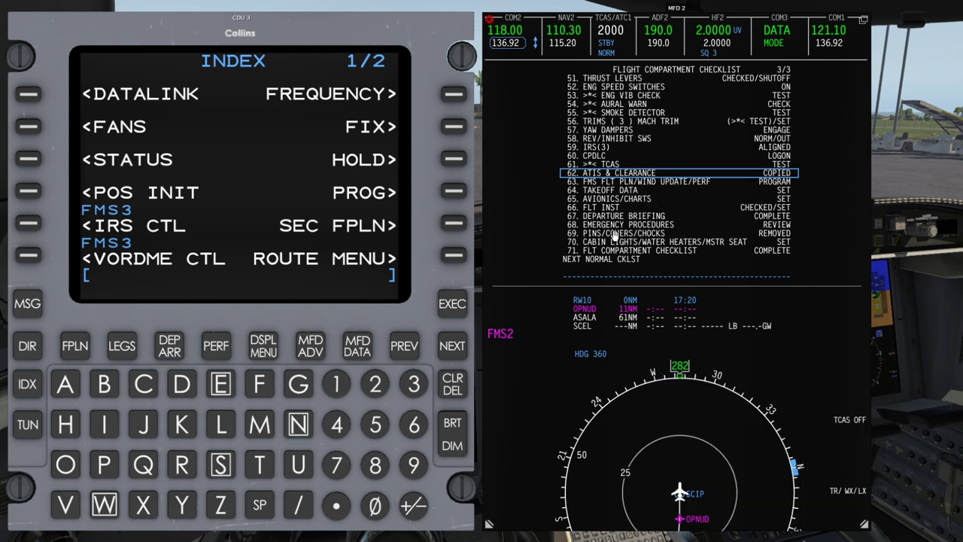
click(490, 21)
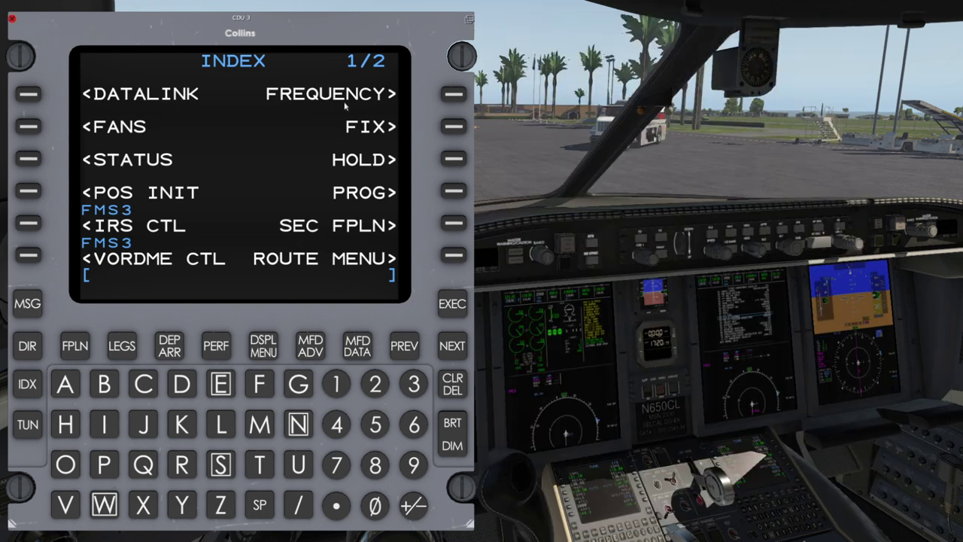
Shift the CDU 3 popup right and open FPLN RECALL from the ROUTE MENU.
drag(336, 127, 463, 132)
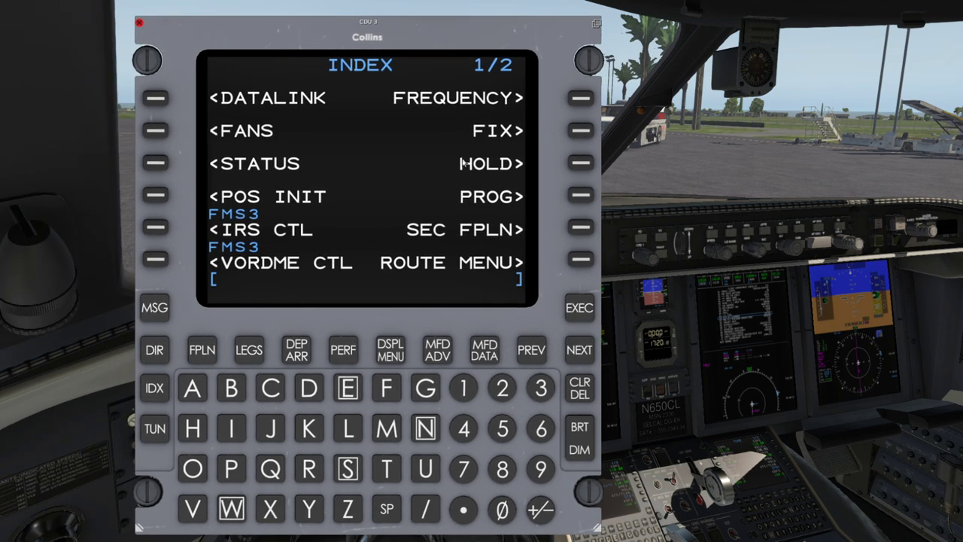
click(582, 260)
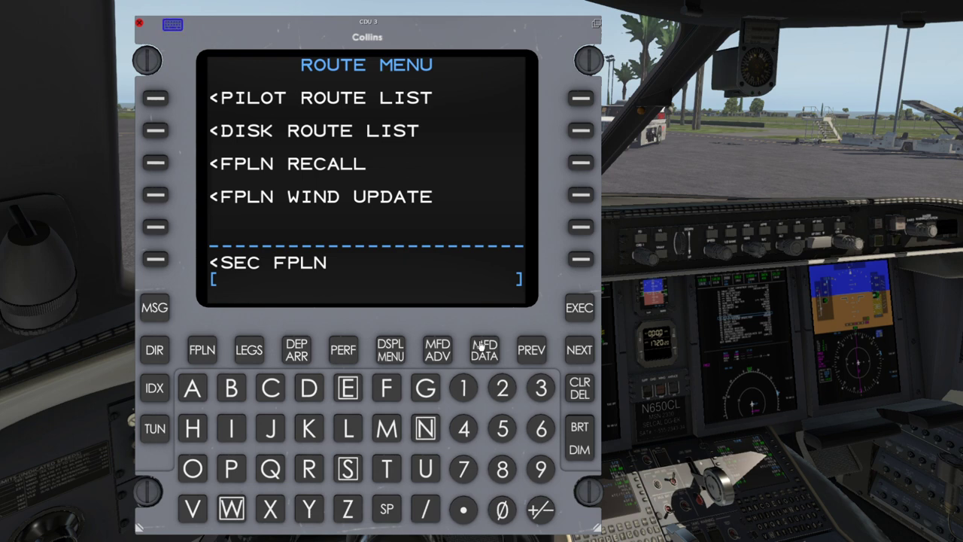
click(155, 162)
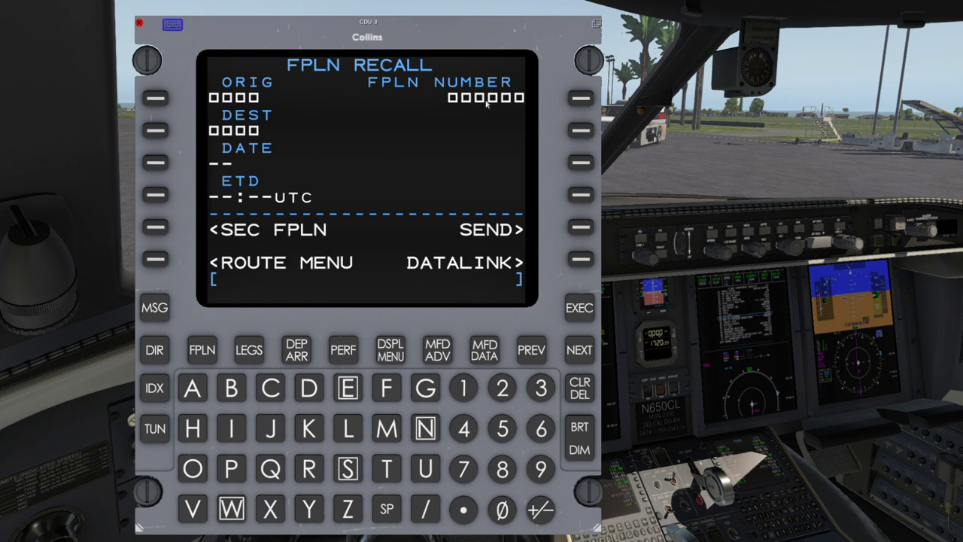
Enter origin SCIP and destination SCEL, send the datalink request, and view the loaded SEC FPLN.
text(SCIP)
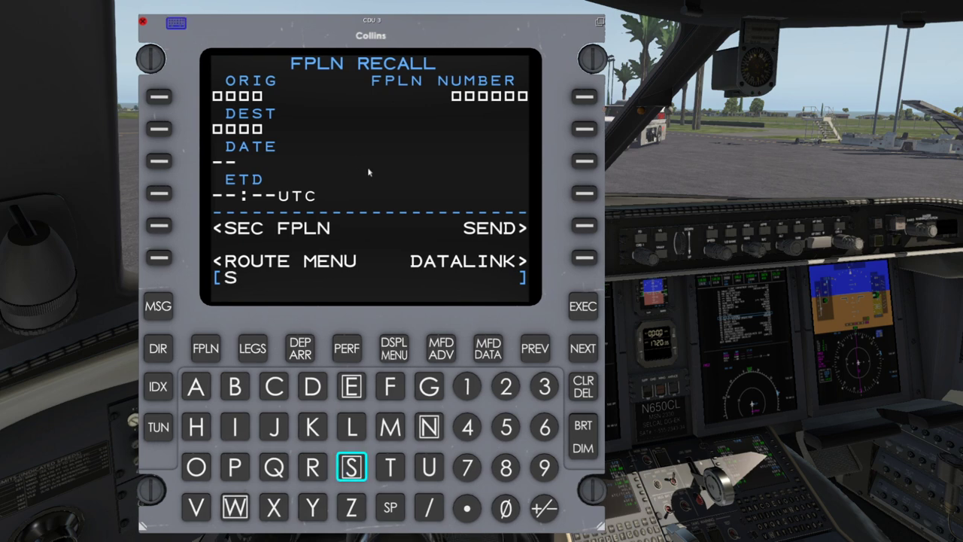
key(F1)
text(SCEL)
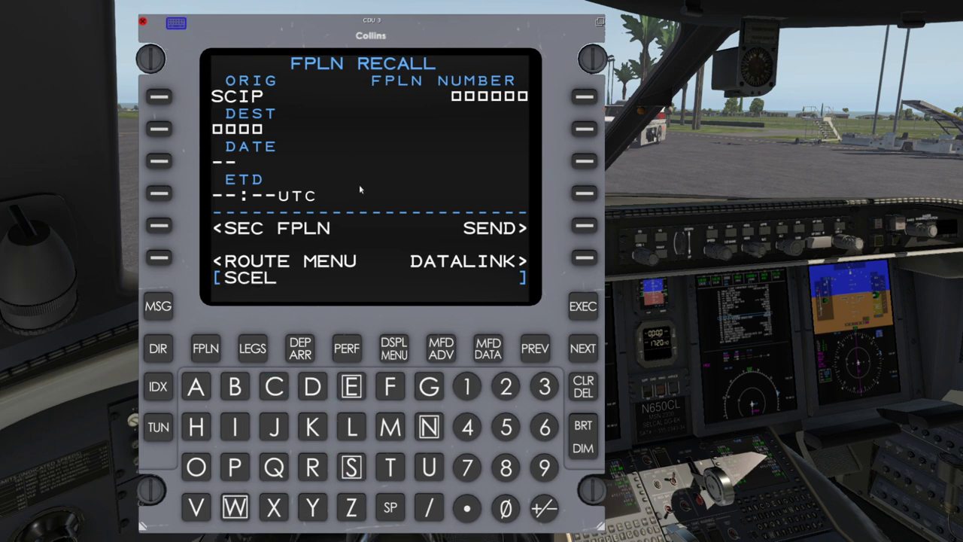
click(158, 129)
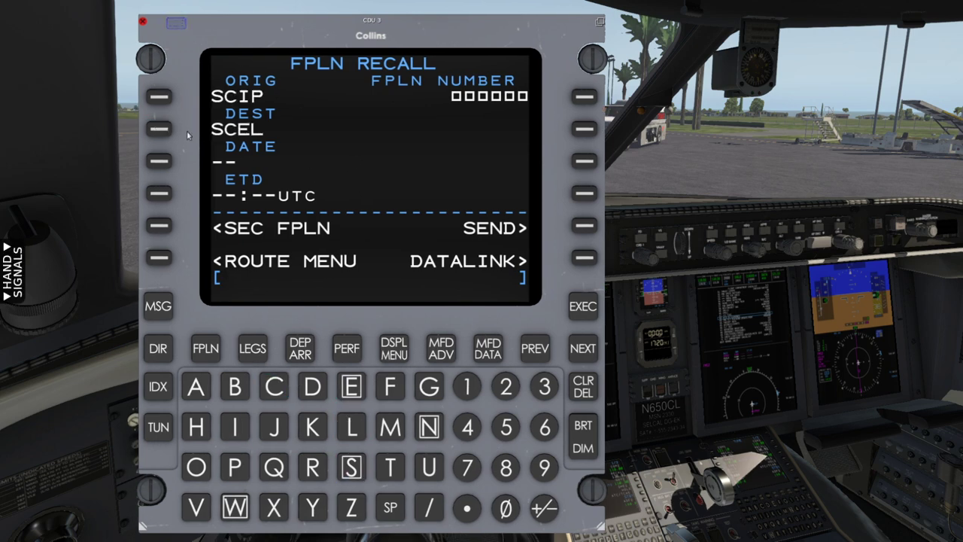
click(585, 225)
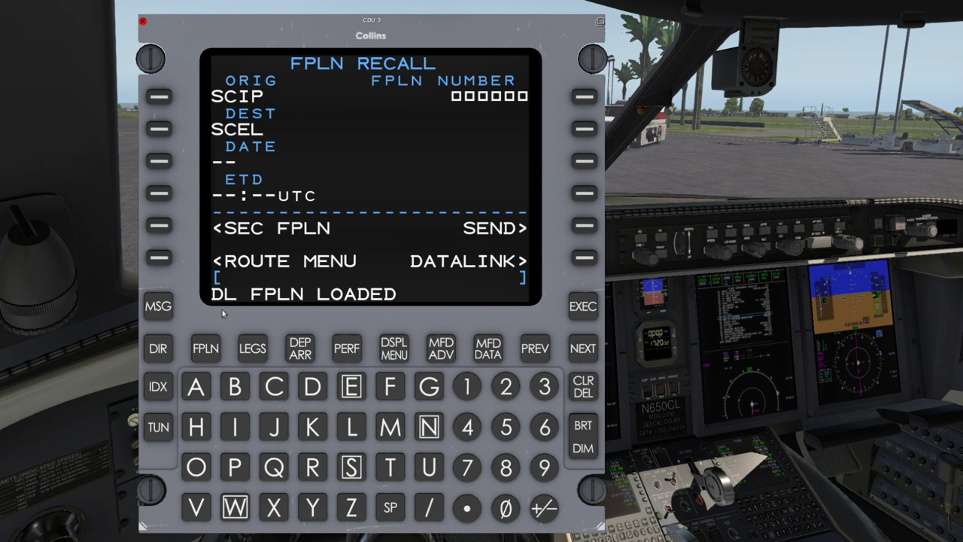
click(158, 225)
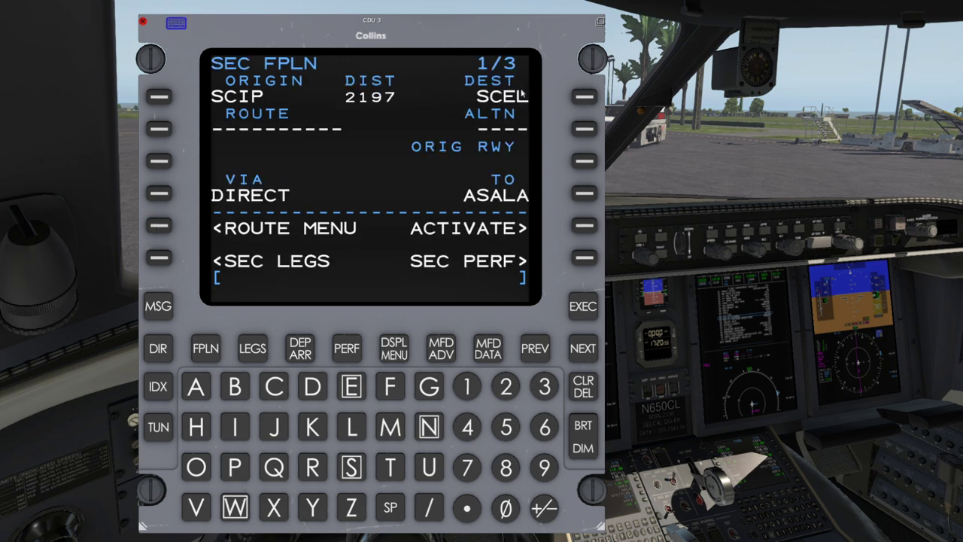
Page forward to the last secondary flight plan page and back to the first.
click(583, 349)
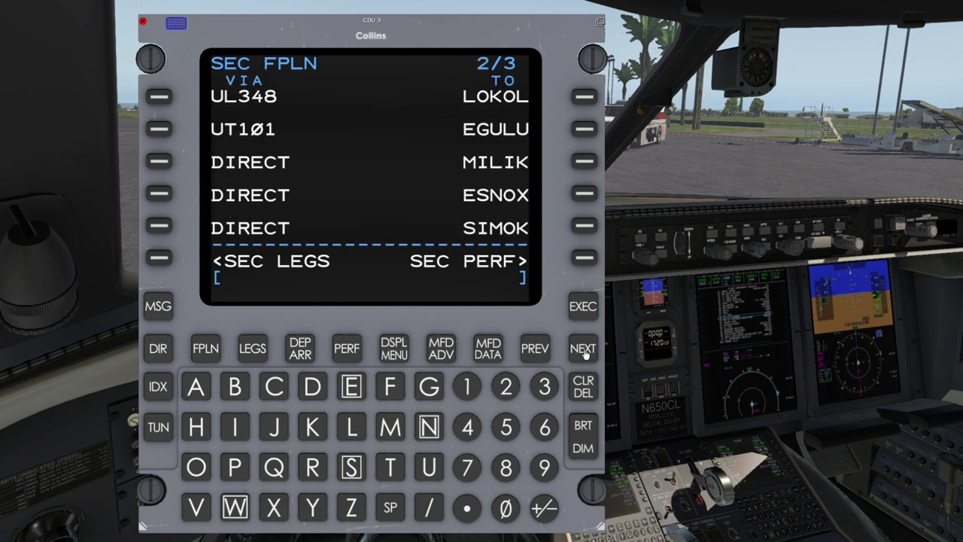
click(583, 349)
click(534, 349)
click(535, 348)
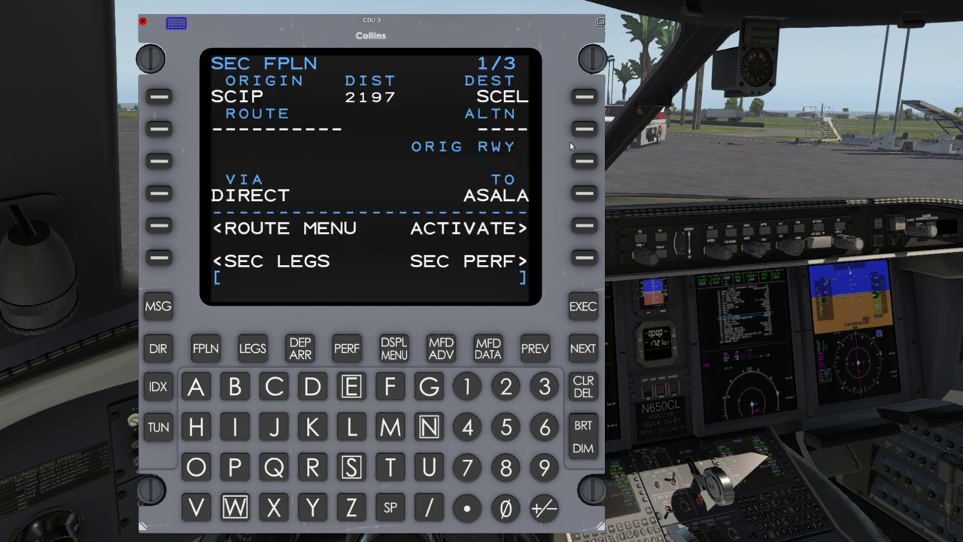
Activate and execute the SCIP–SCEL secondary flight plan, then return to the CDU INDEX.
click(584, 227)
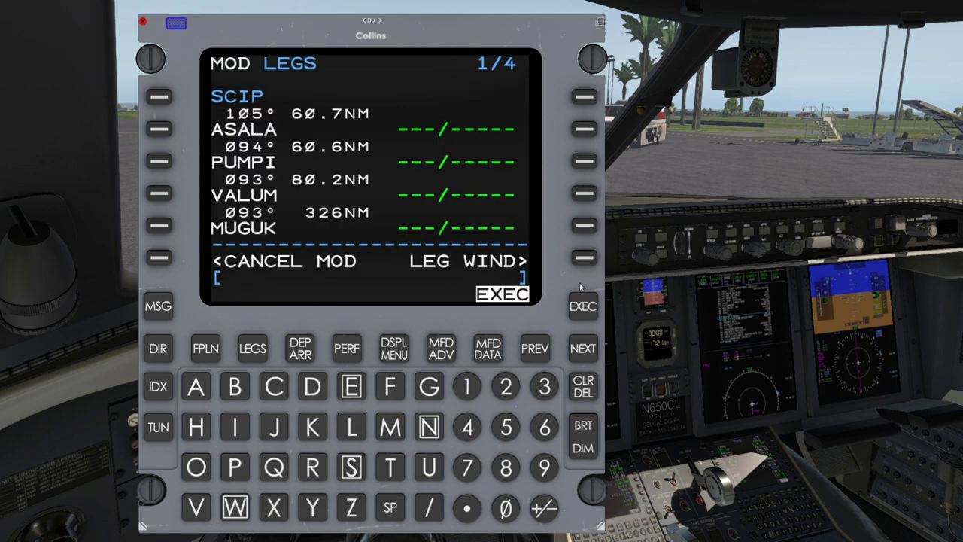
click(583, 307)
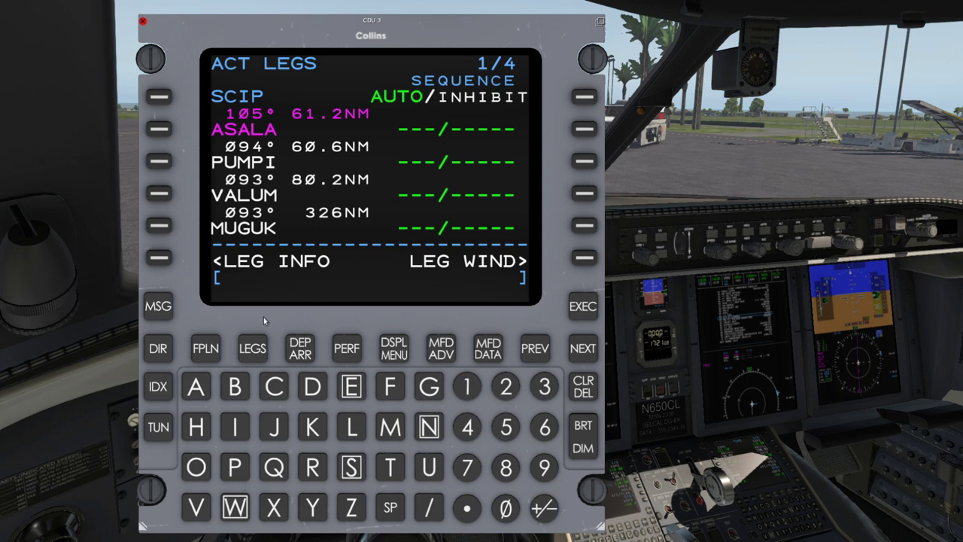
click(163, 388)
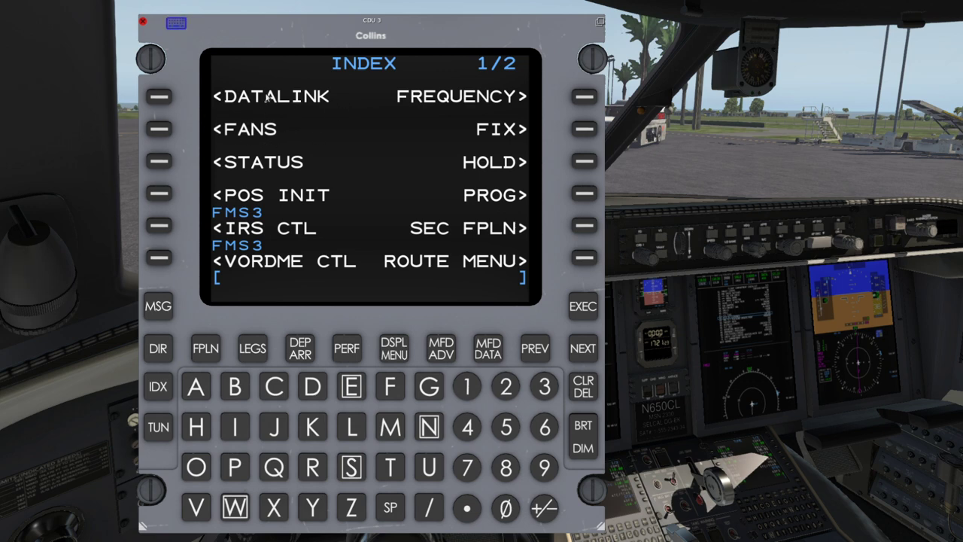
Open the DATALINK menu and go to the DEPART CLX RQ page.
click(160, 96)
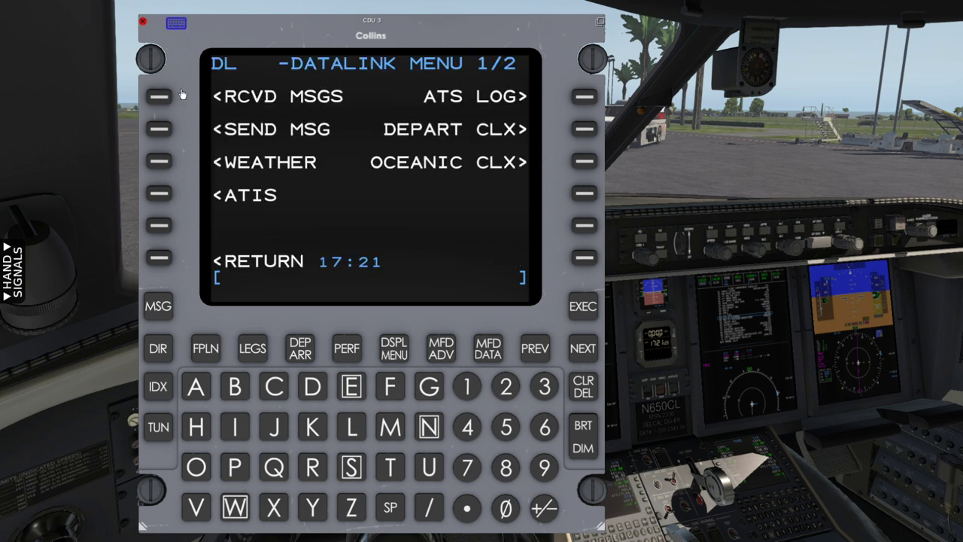
click(585, 132)
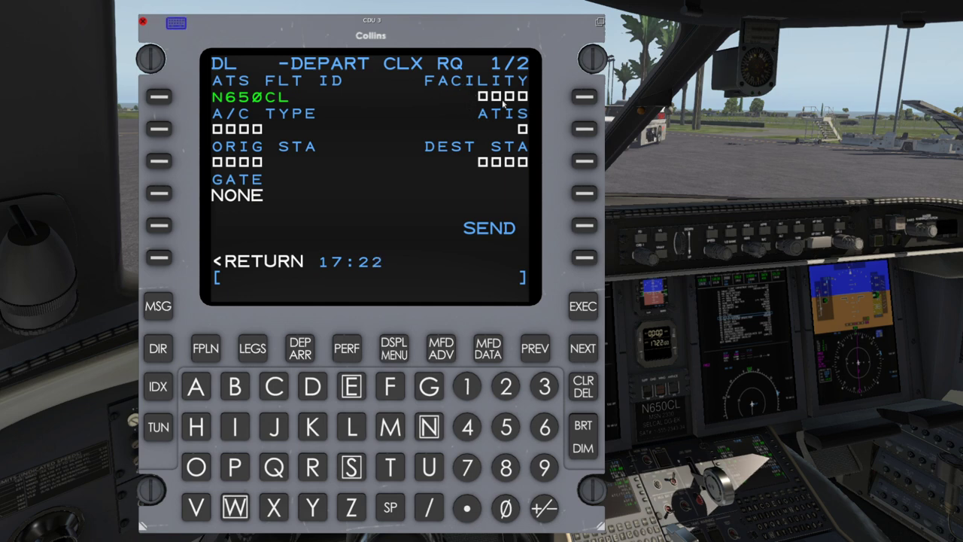
Set facility SCIP, aircraft type CL60 and ATIS code P in the clearance request.
drag(427, 143, 427, 145)
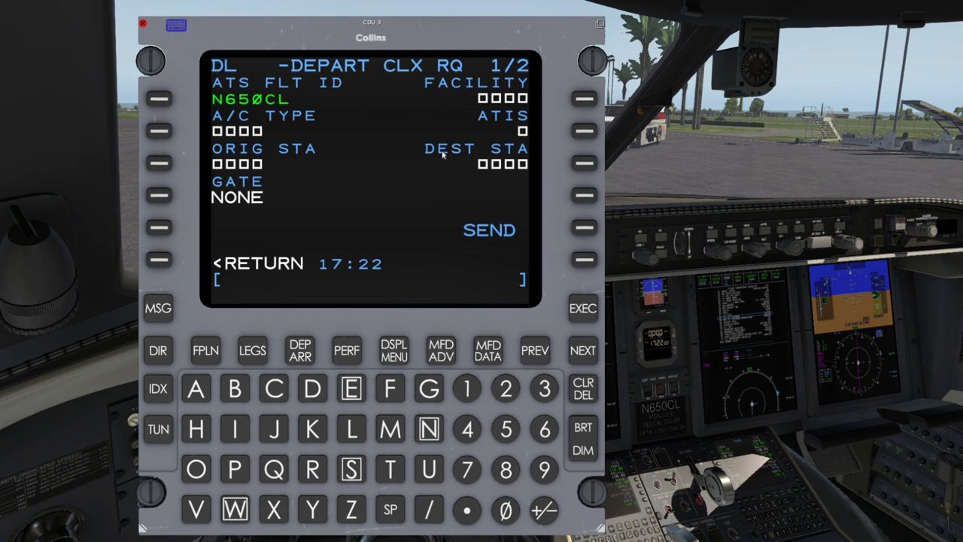
text(SCIP)
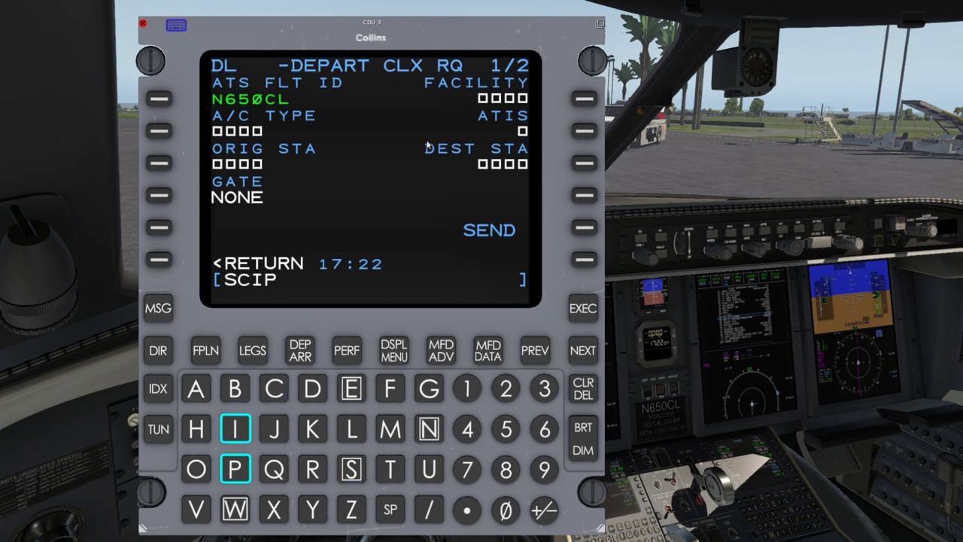
click(584, 99)
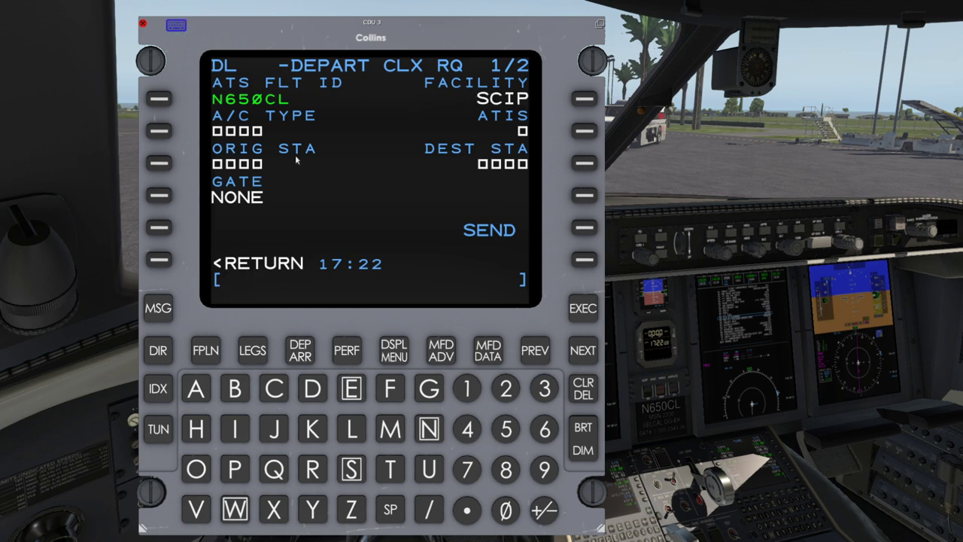
text(CL60)
click(160, 130)
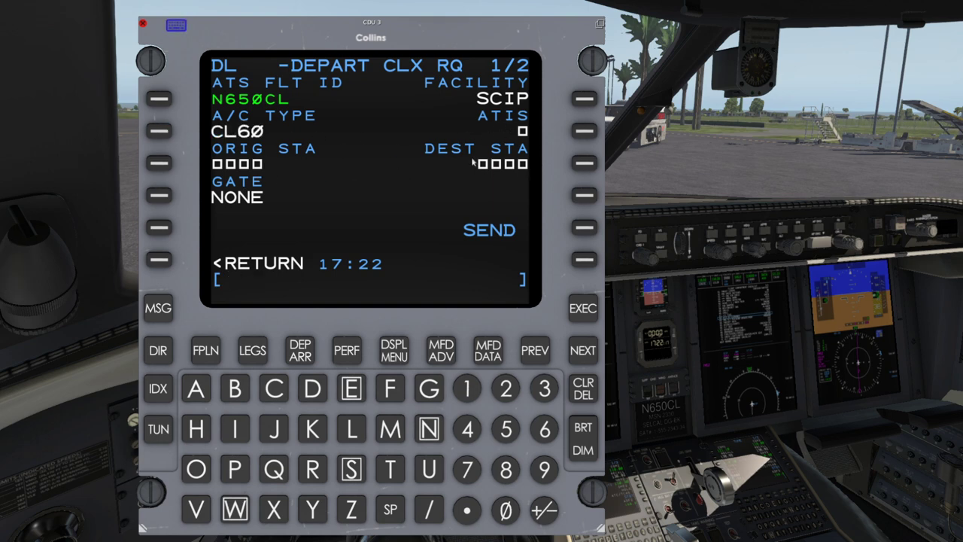
text(P)
click(584, 133)
Enter stations SCIP to SCEL, then set gate 2 and clear it back to NONE.
text(SCIP)
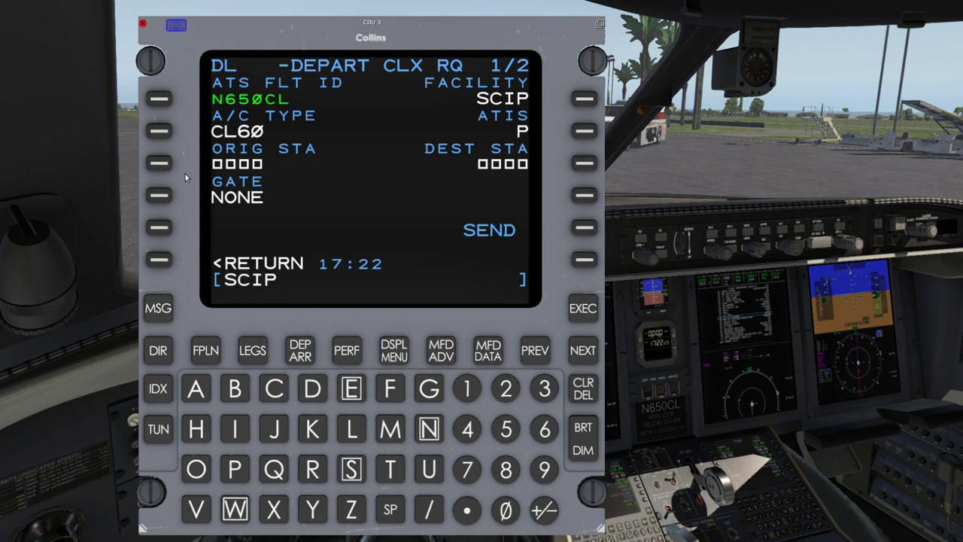
click(159, 162)
text(SCEL)
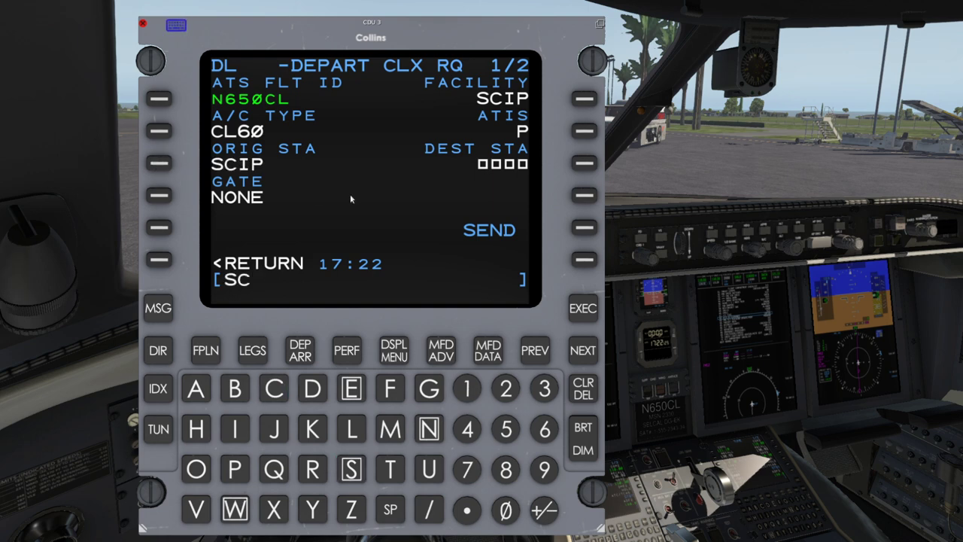
click(585, 162)
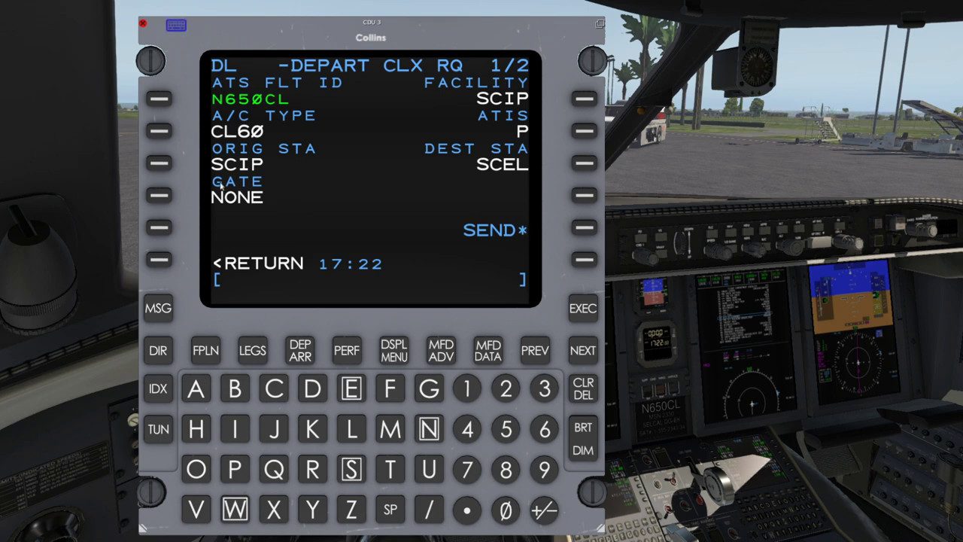
text(2)
click(158, 194)
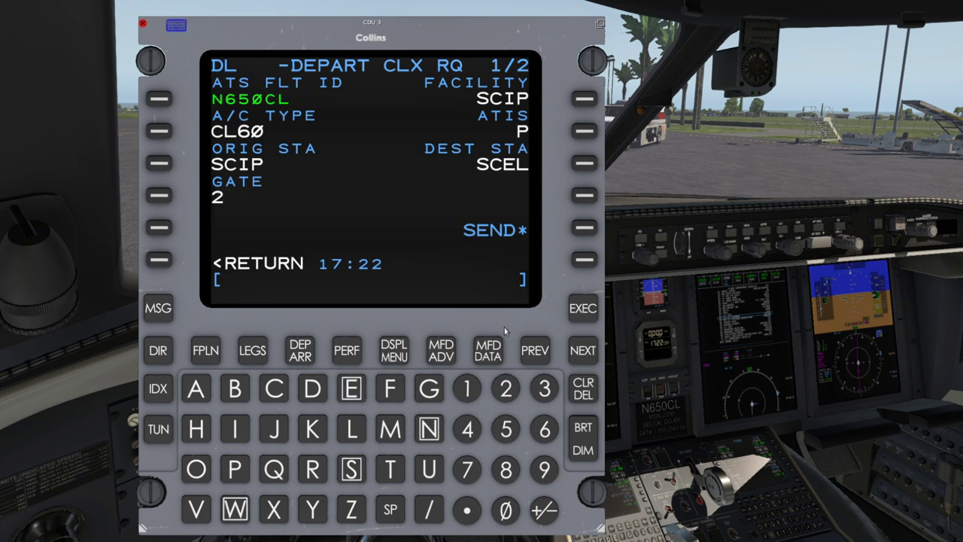
click(580, 380)
click(163, 196)
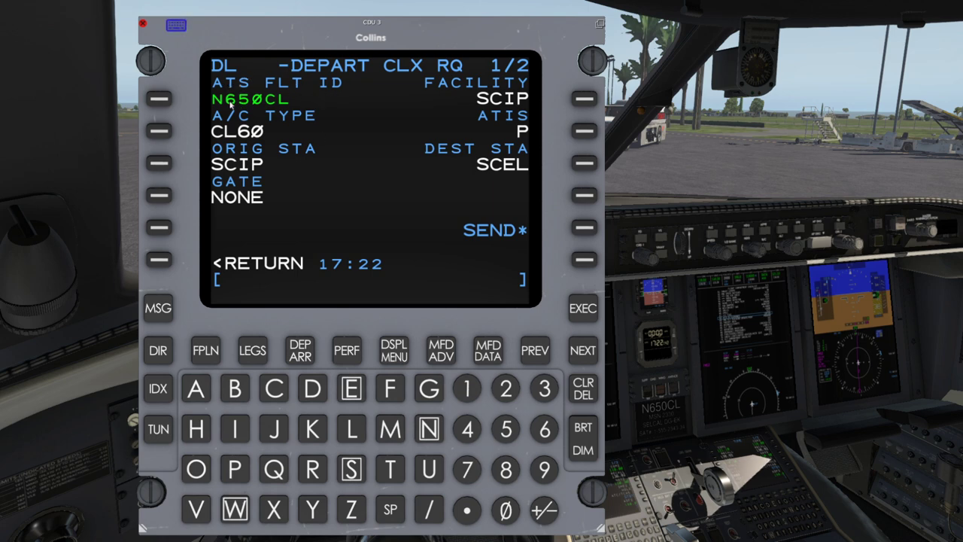
text(ABC123)
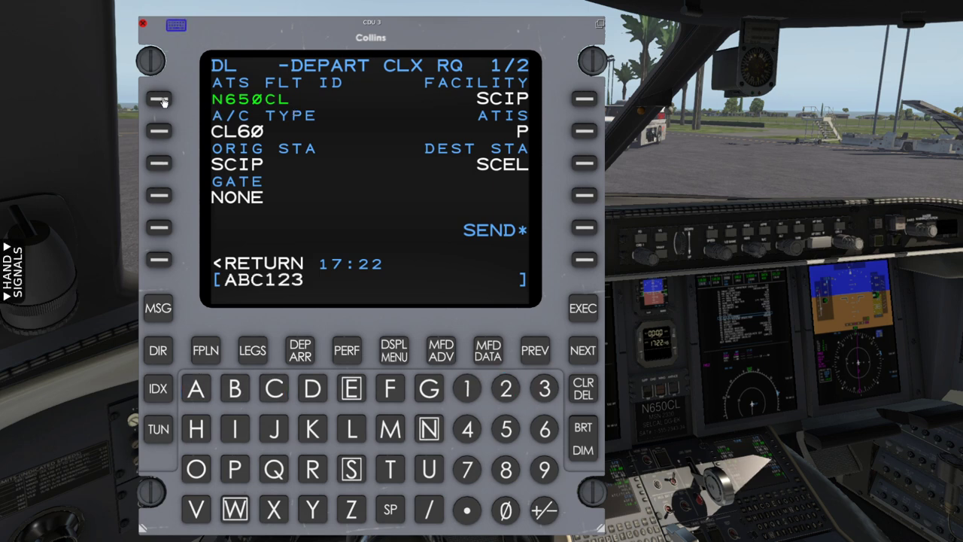
click(161, 100)
click(584, 388)
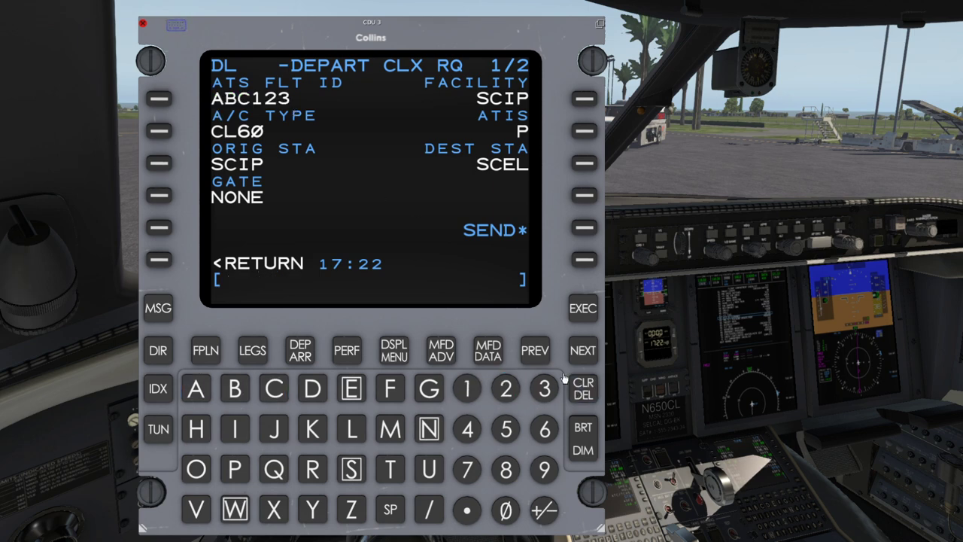
click(159, 99)
key(BackSpace)
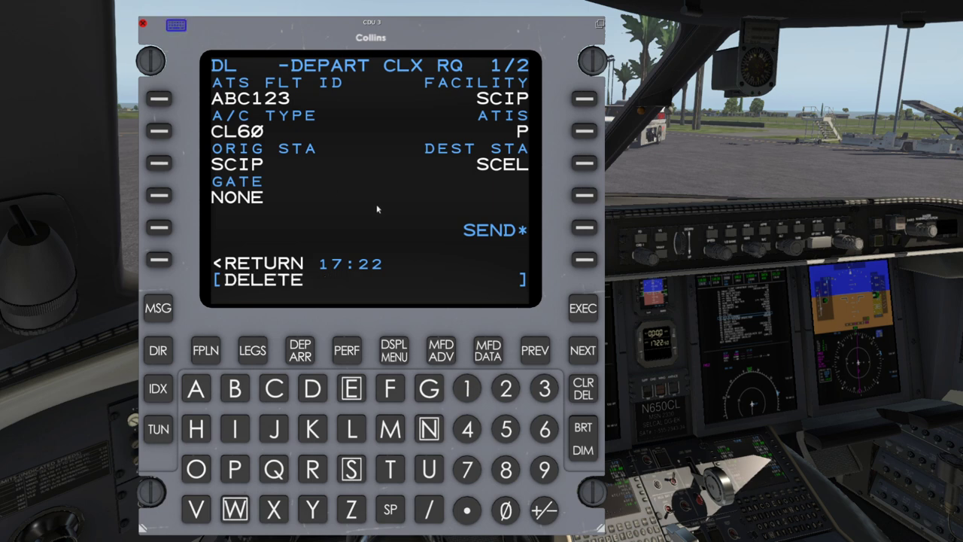
key(BackSpace)
text(N650CL)
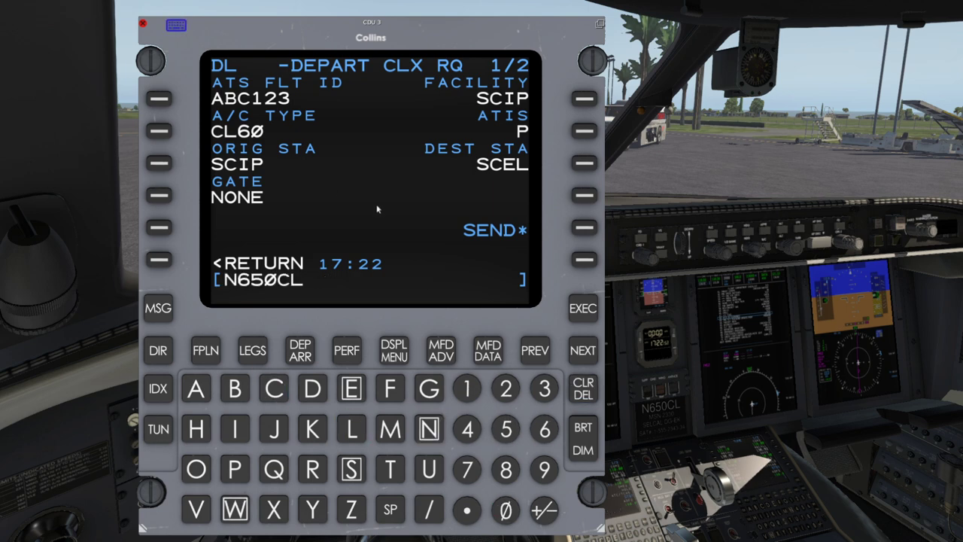
click(159, 101)
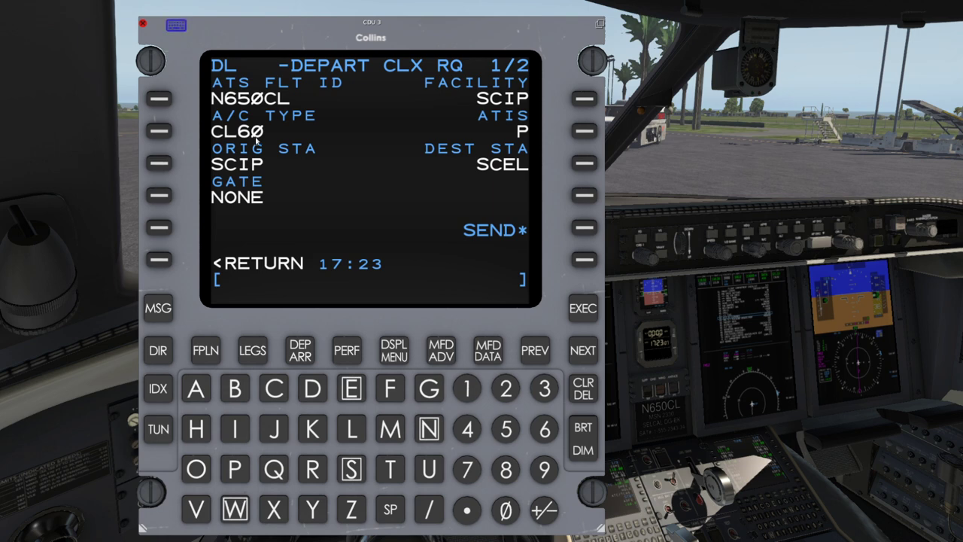
click(525, 132)
Restore ATIS P, send the departure clearance request, and return to the DATALINK MENU.
click(526, 132)
click(585, 229)
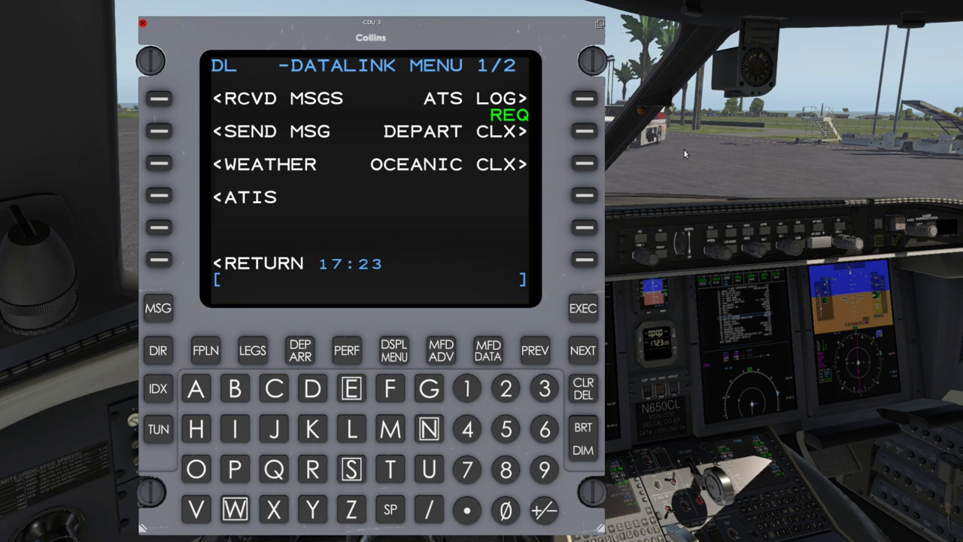
drag(754, 196, 764, 128)
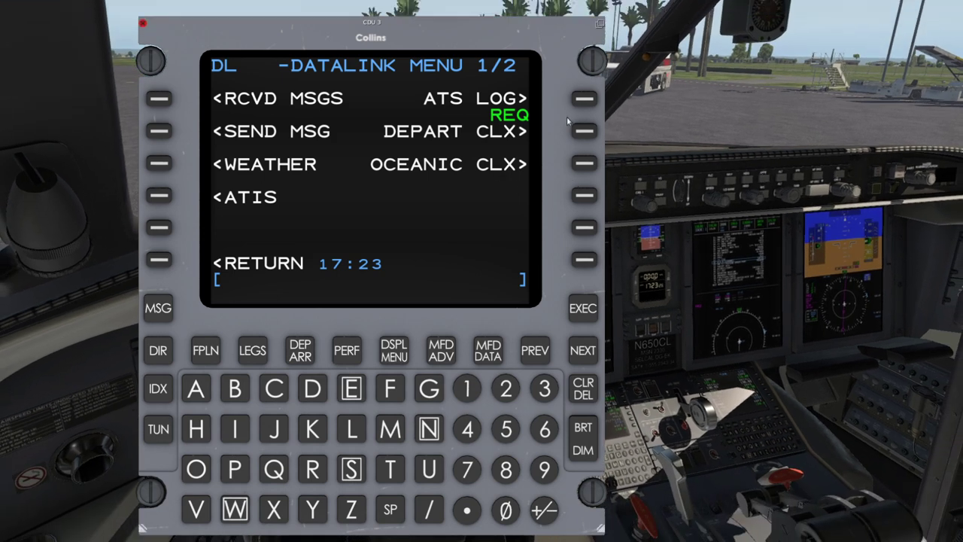
click(586, 134)
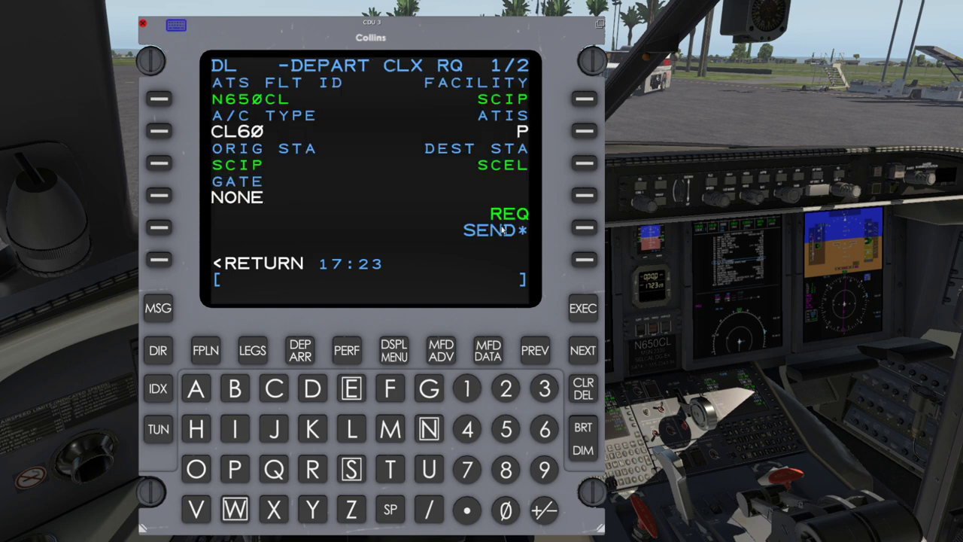
click(159, 259)
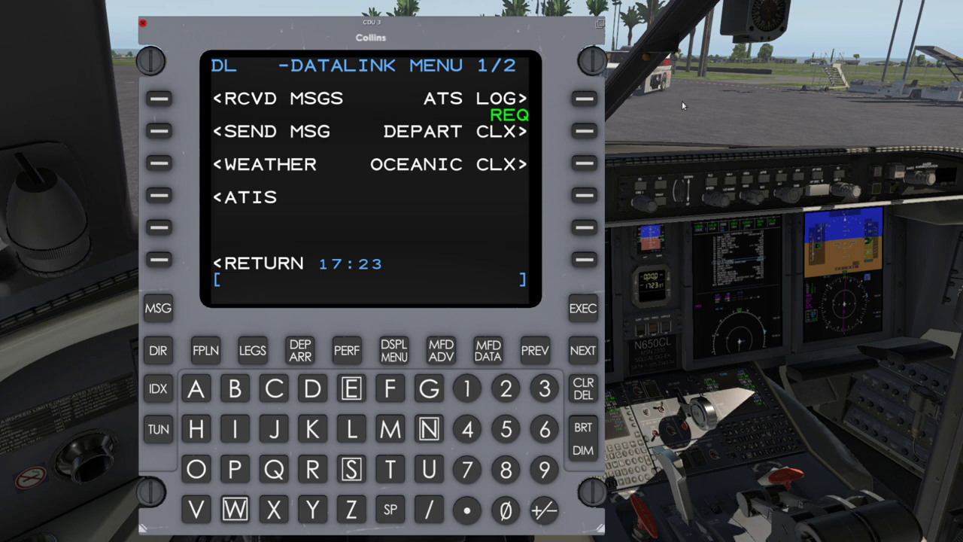
Move the CDU to the left edge, then open the received clearance once RCVD appears.
drag(700, 99, 710, 71)
drag(397, 125, 307, 134)
click(525, 257)
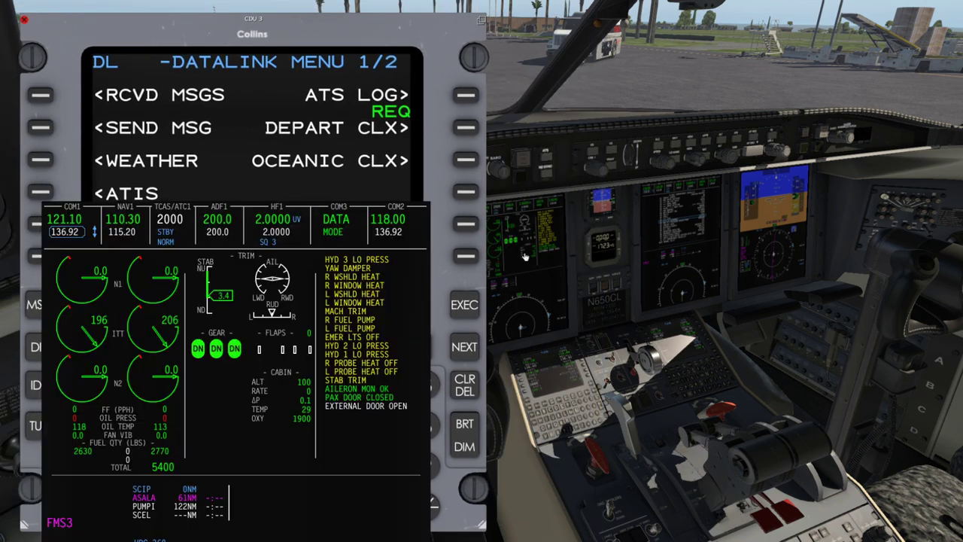
drag(317, 324, 784, 136)
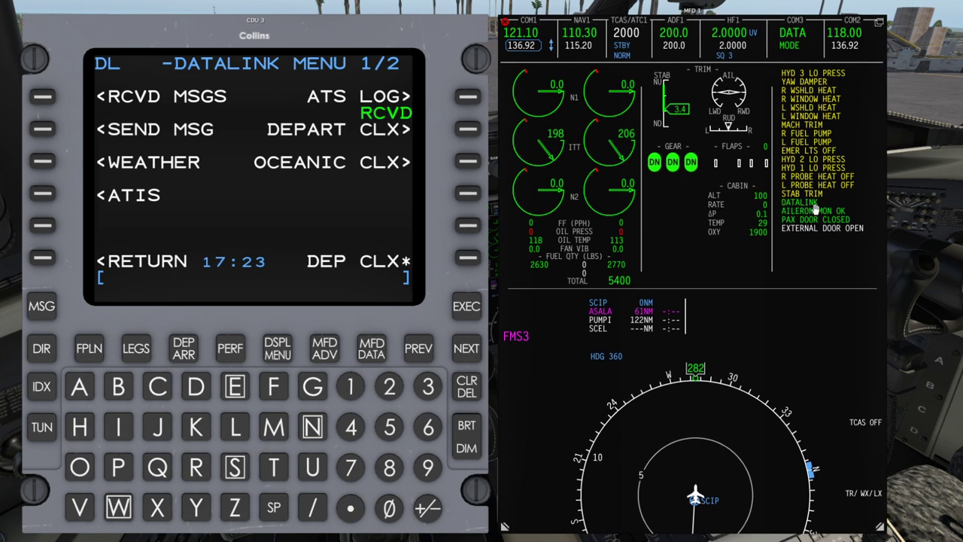
click(506, 22)
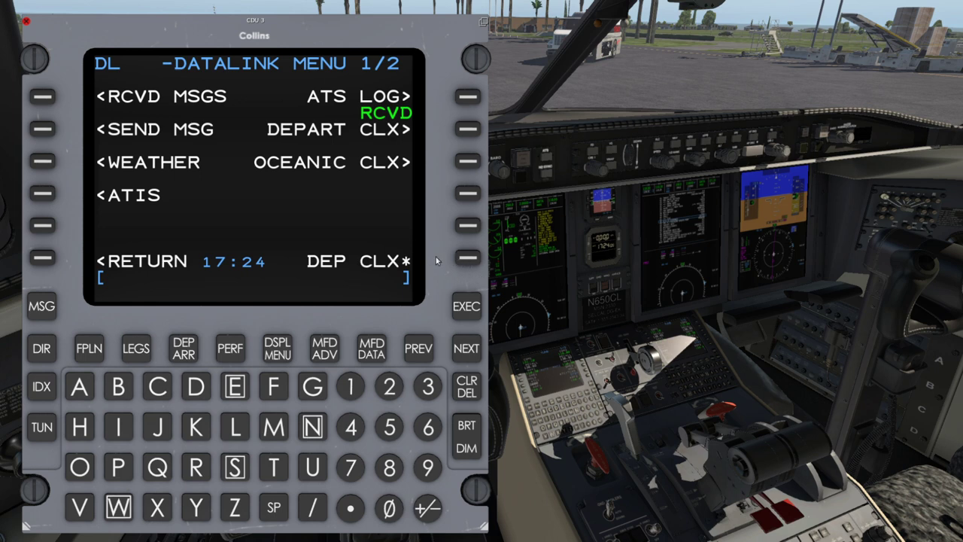
click(468, 258)
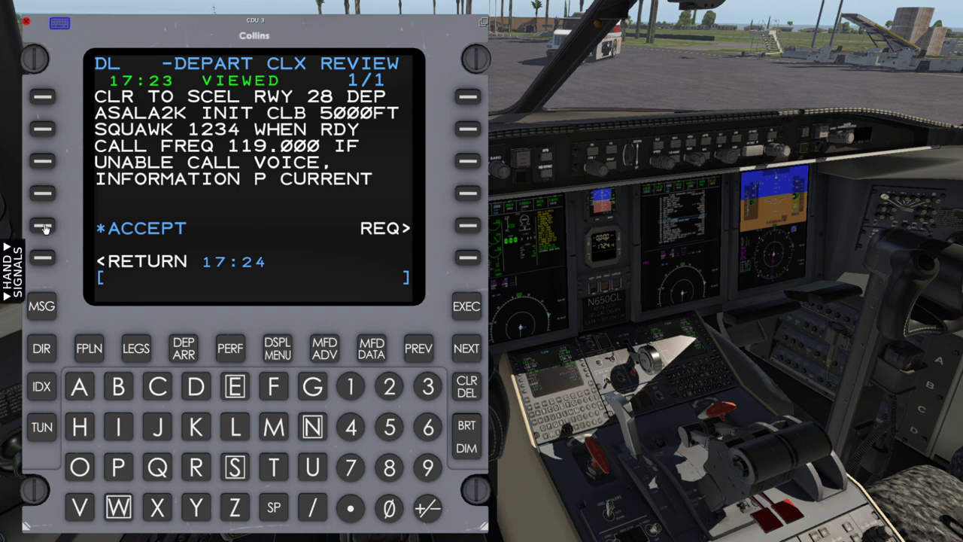
Shift the CDU right, accept the runway 28 ASALA2K clearance, and return to the DATALINK MENU.
drag(228, 201, 272, 199)
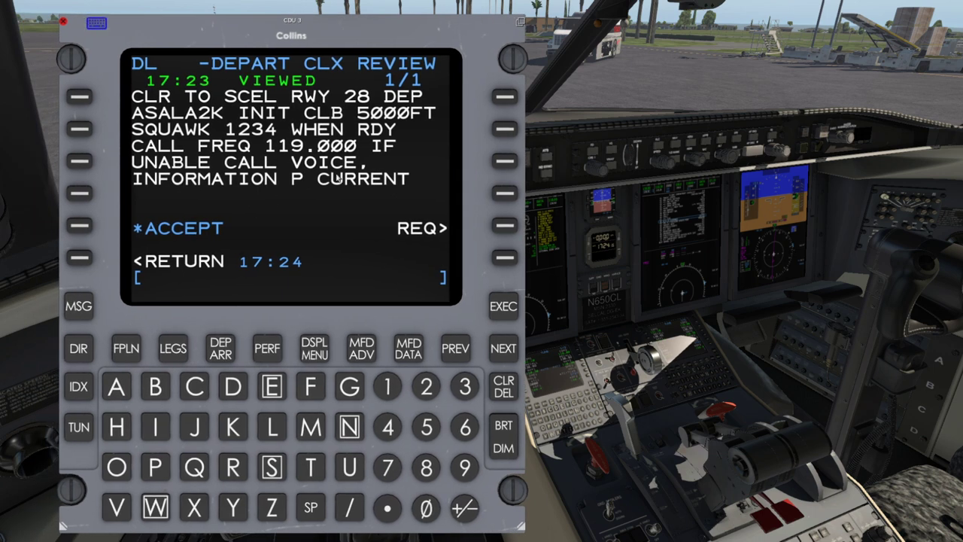
drag(322, 179, 371, 178)
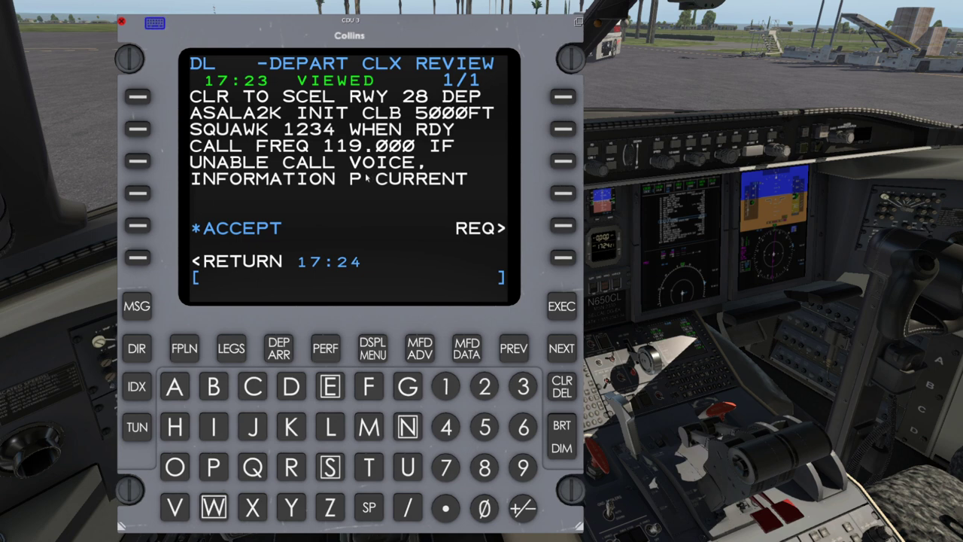
click(136, 227)
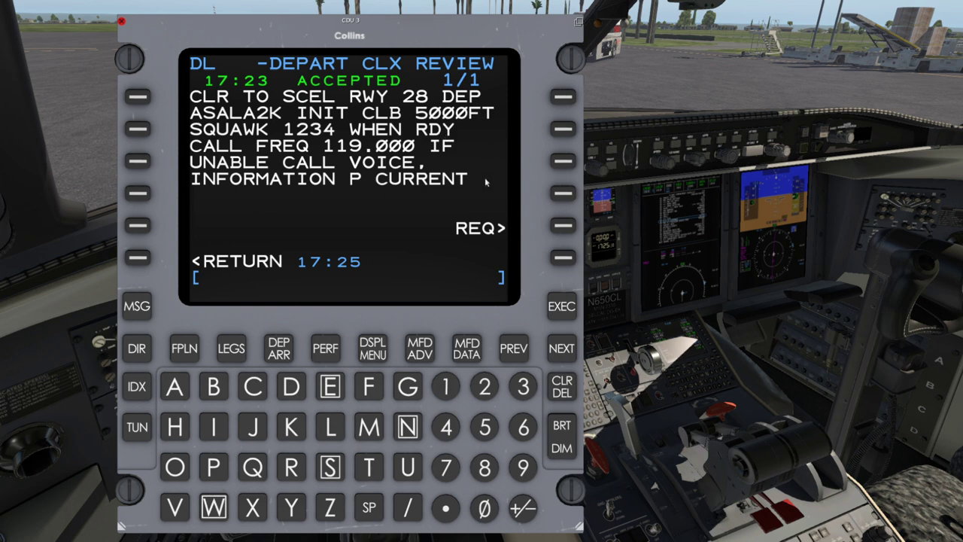
click(145, 255)
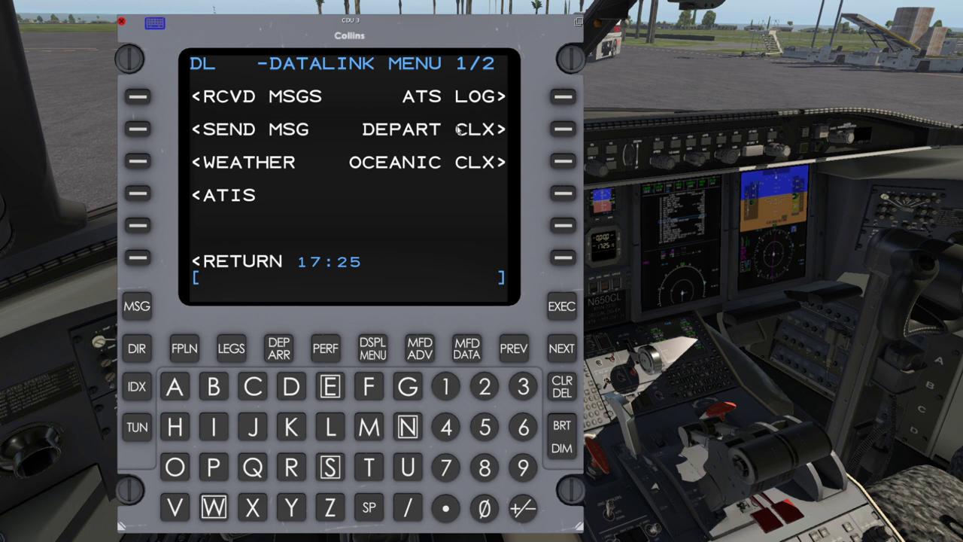
click(563, 130)
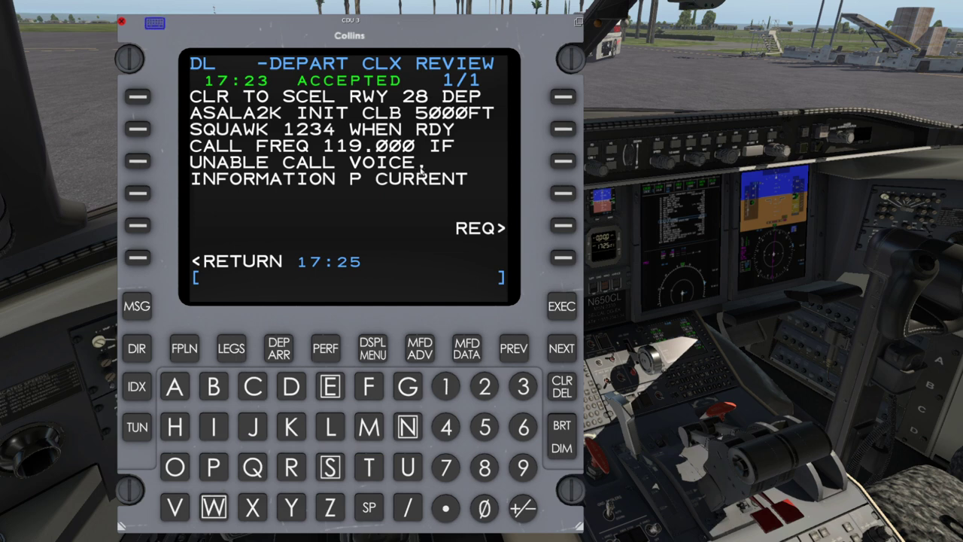
click(563, 225)
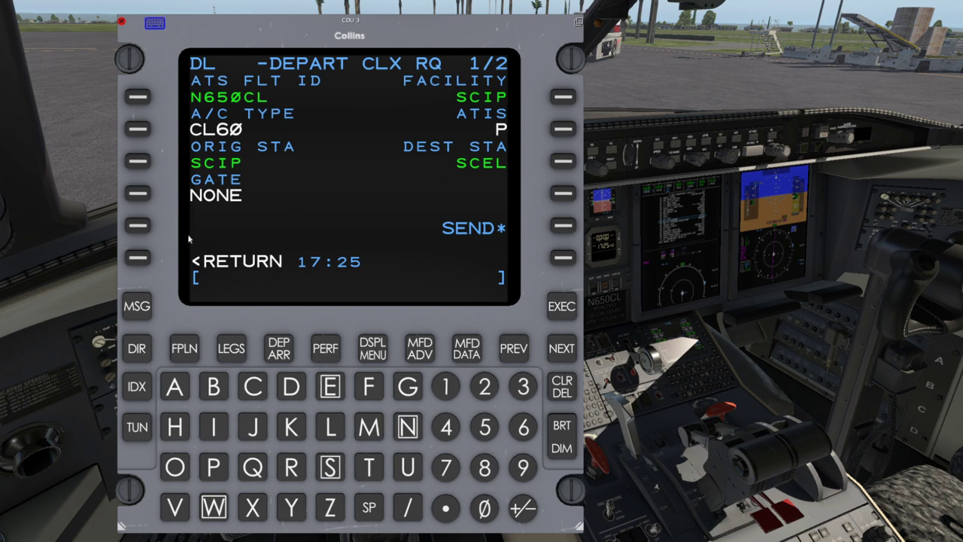
click(140, 259)
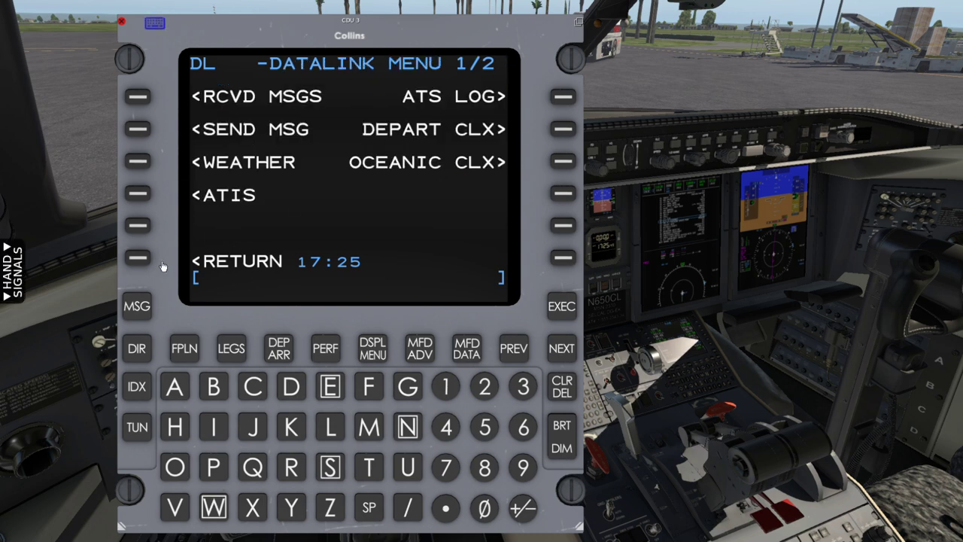
click(562, 129)
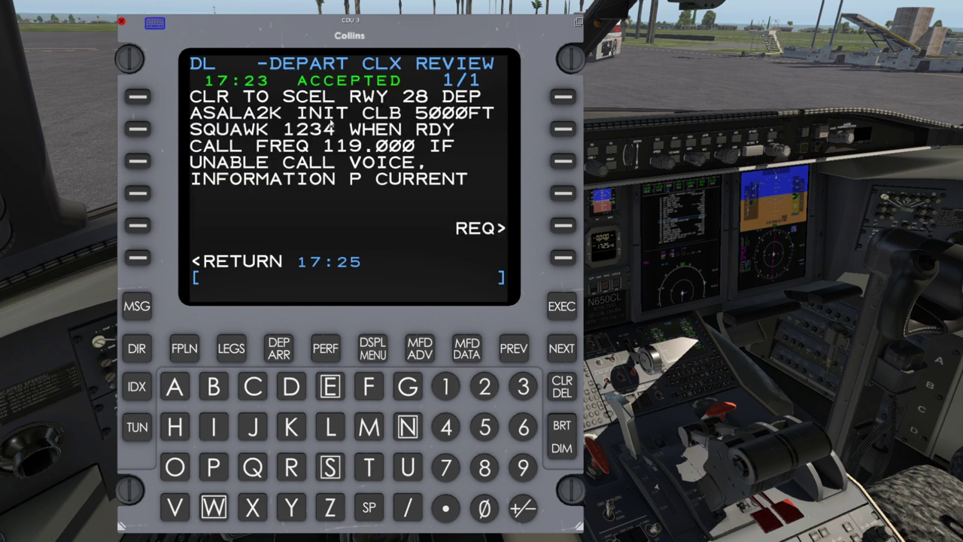